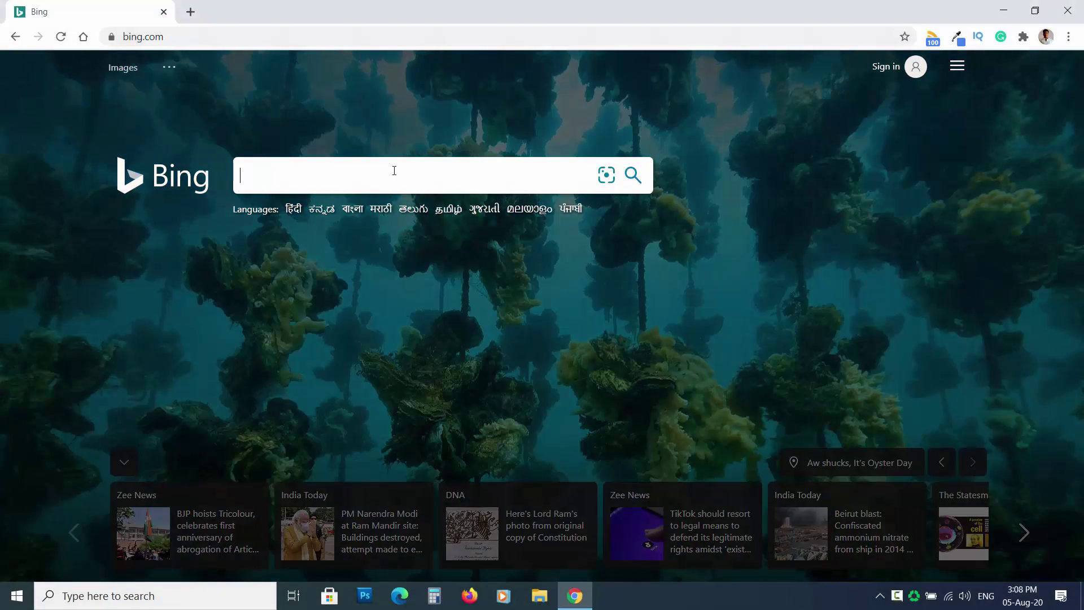
- Search Bing for 'bing search engine', select some result text, and scroll down the results
text(ing)
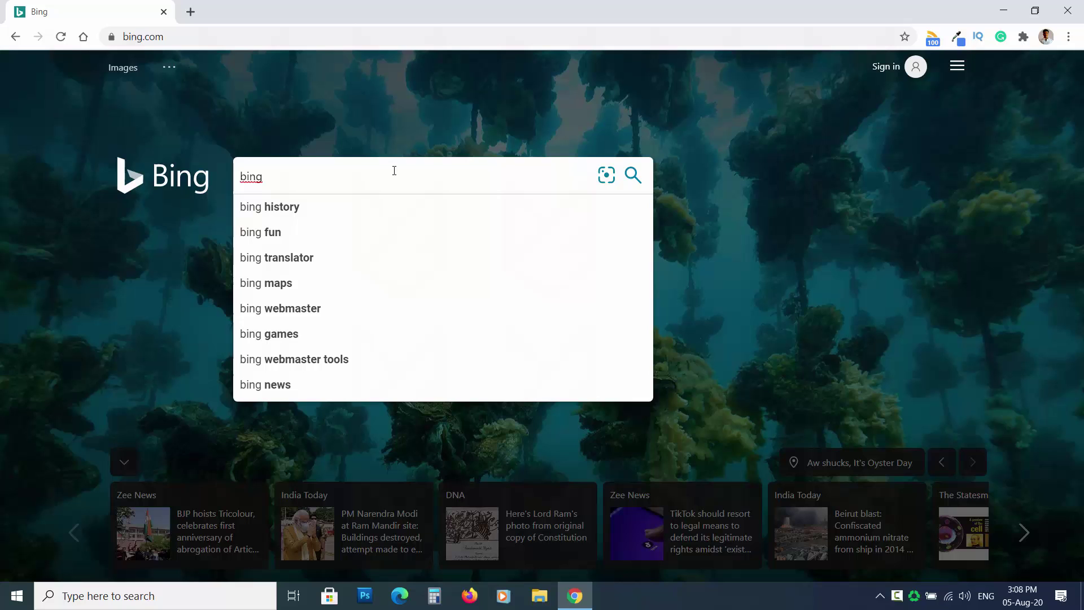
text( search engine)
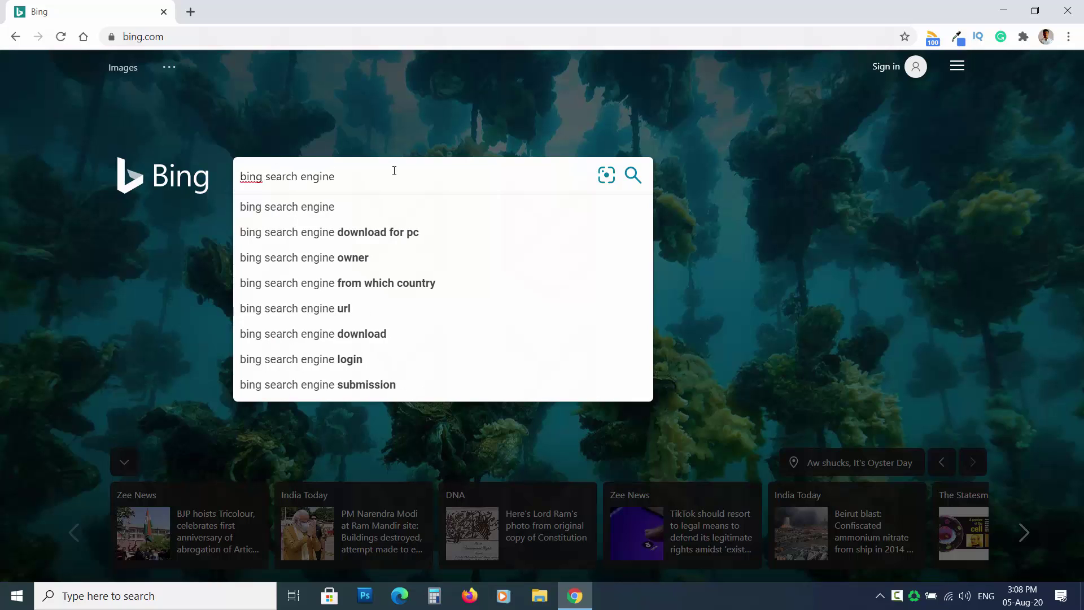
key(Return)
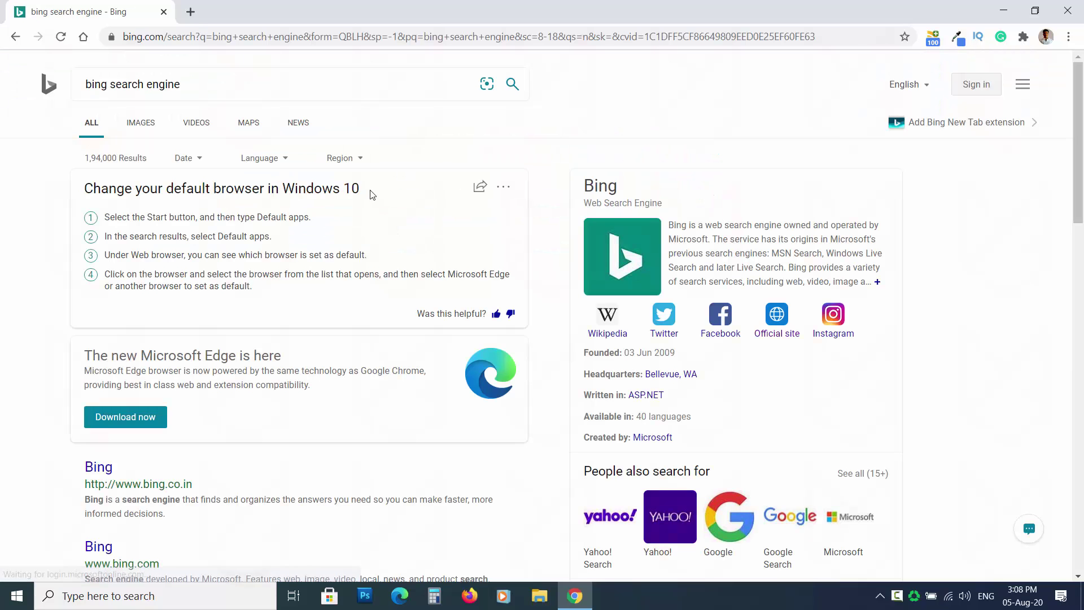
drag(314, 188, 335, 187)
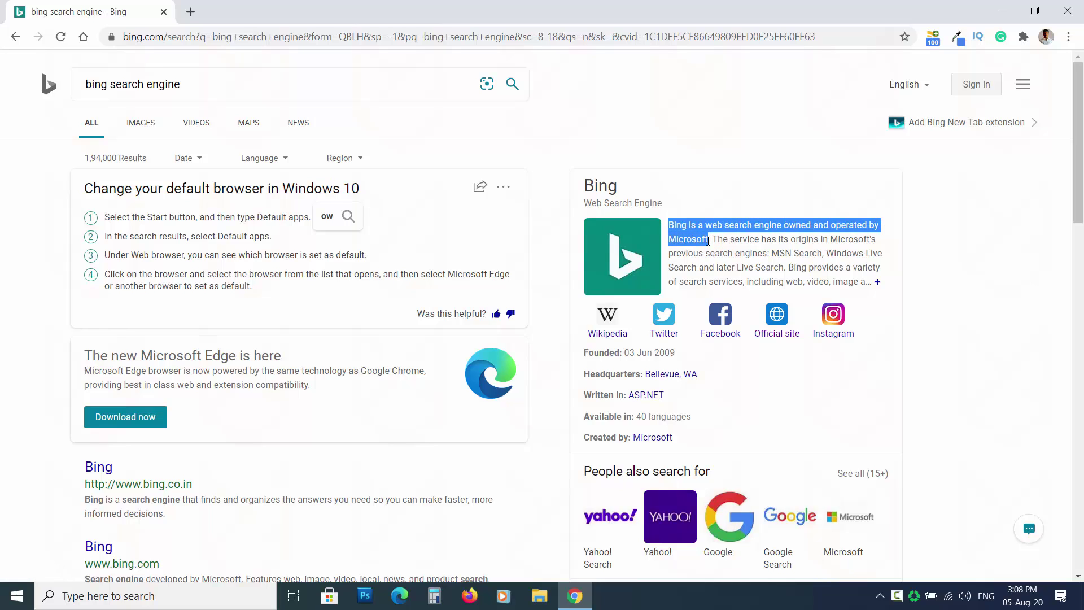
drag(876, 243, 884, 285)
click(983, 321)
scroll(983, 320, down, 3)
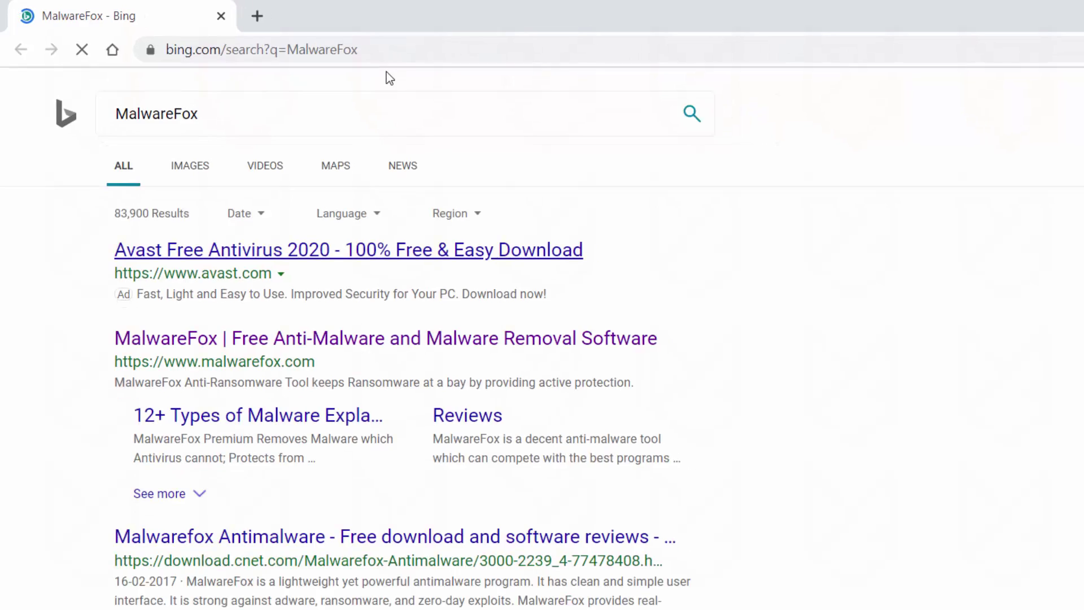
- Scroll down through the MalwareFox search results on Bing
scroll(277, 472, down, 2)
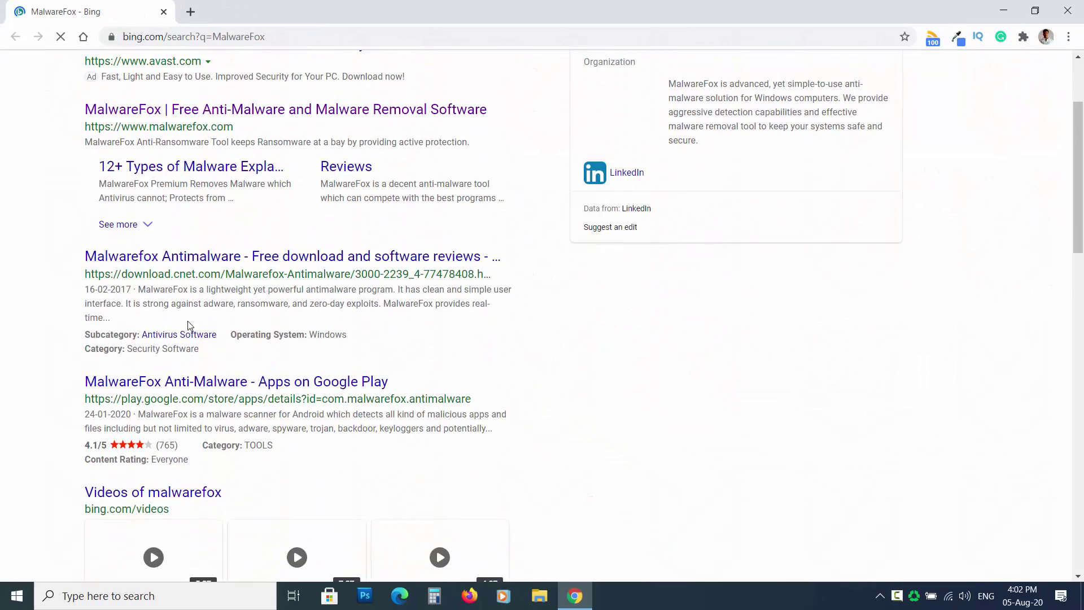
scroll(192, 322, down, 5)
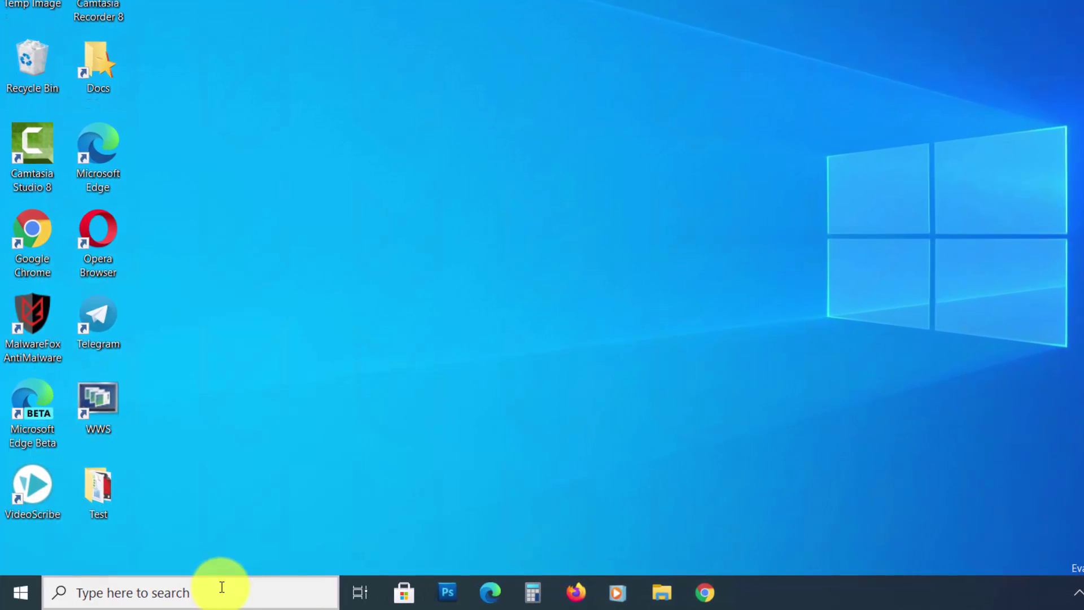
- Open Control Panel's Uninstall a program list sorted by Installed On, newest first
click(220, 591)
text(Control panel)
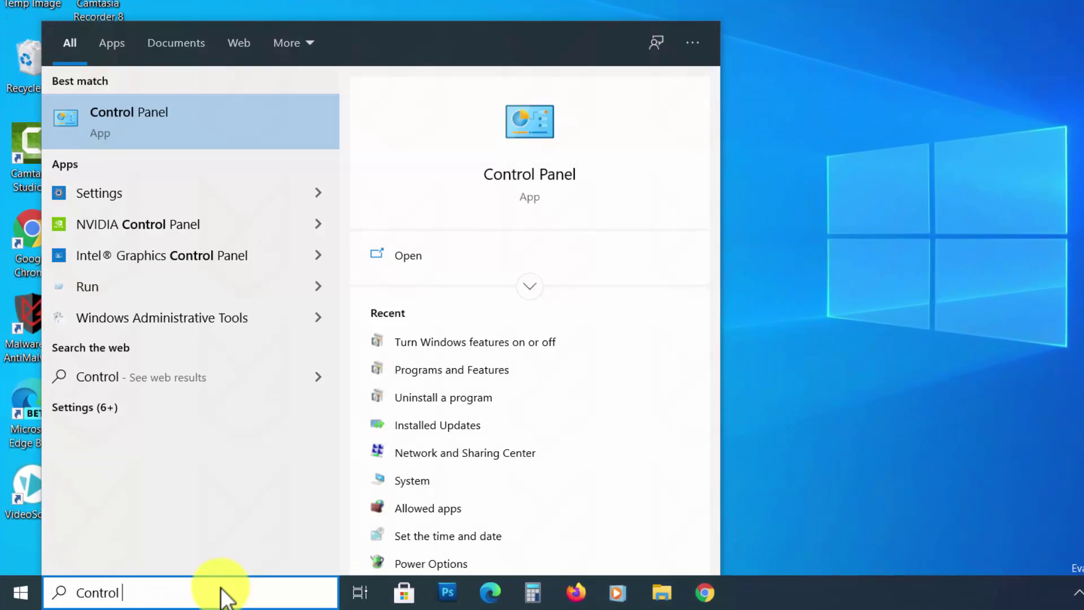
click(202, 134)
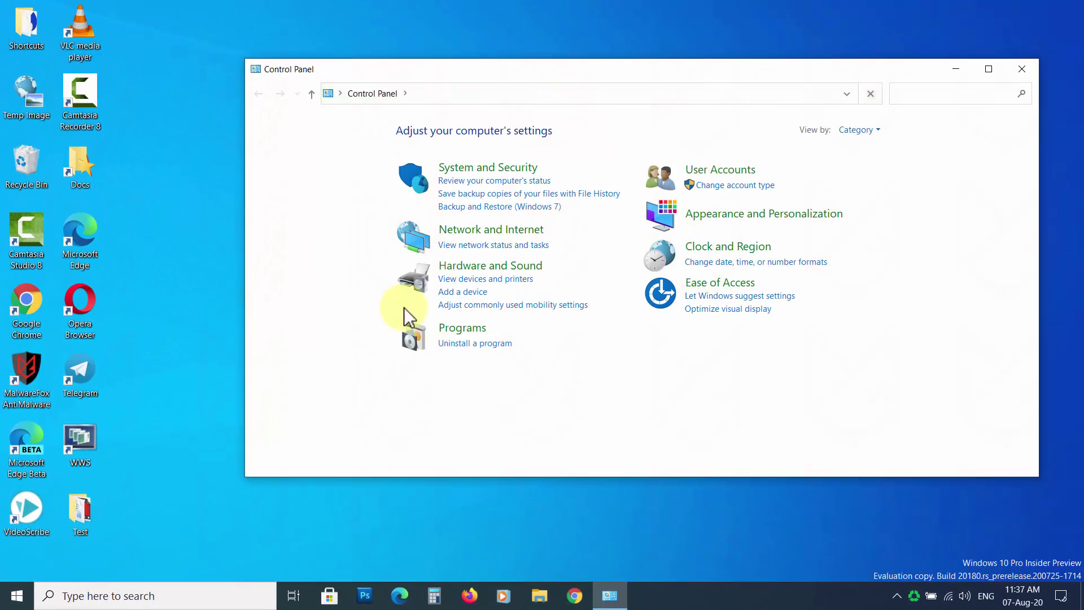
click(496, 344)
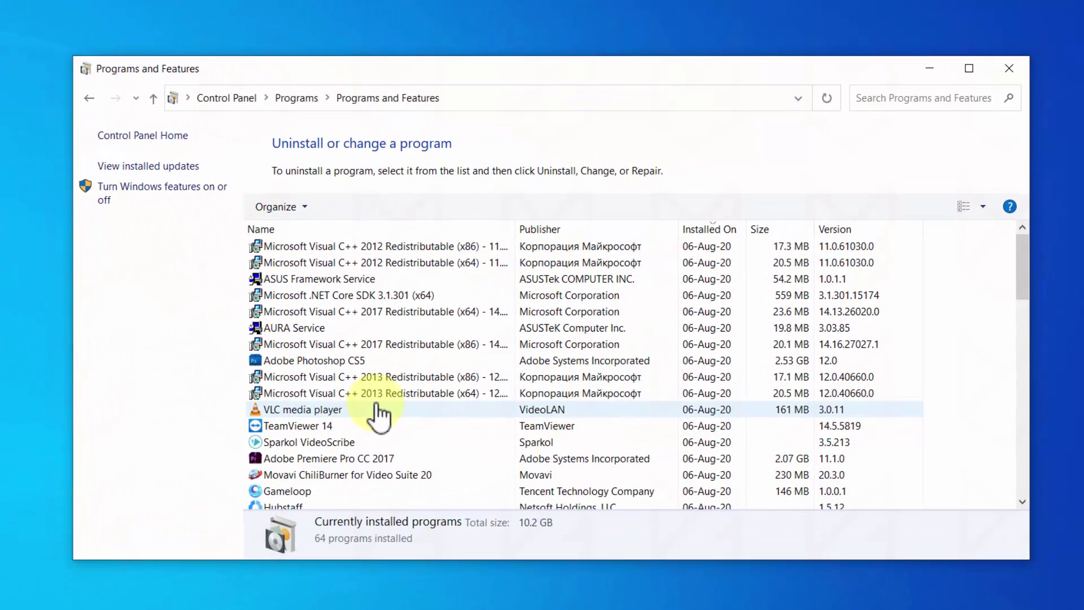
click(701, 231)
click(708, 226)
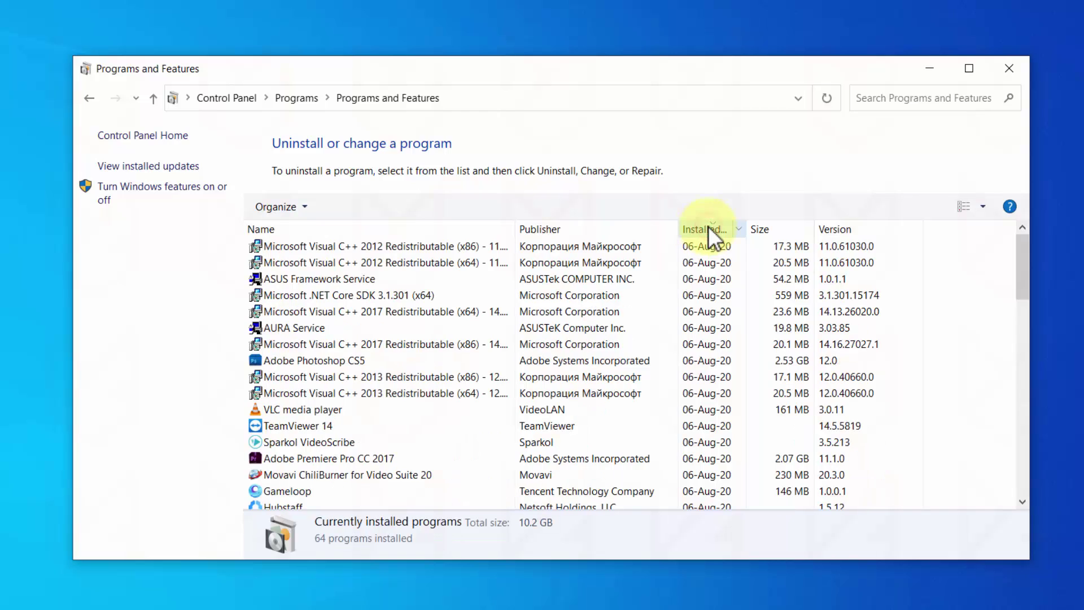
- Review the recent entries, then select Gameloop and start uninstalling it
click(414, 257)
click(413, 248)
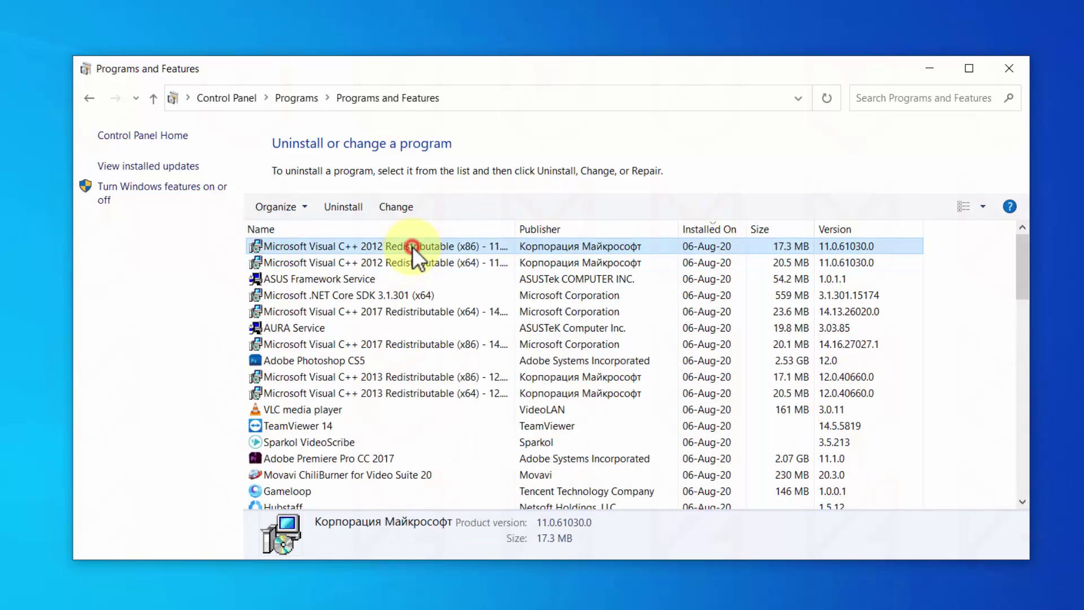
click(327, 278)
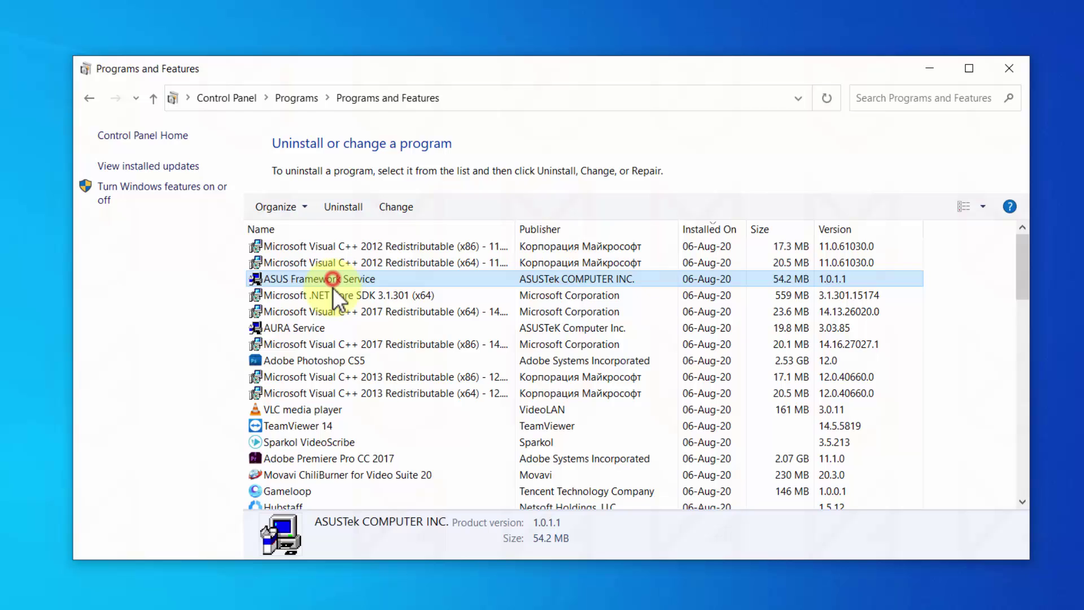
scroll(319, 345, down, 2)
click(303, 312)
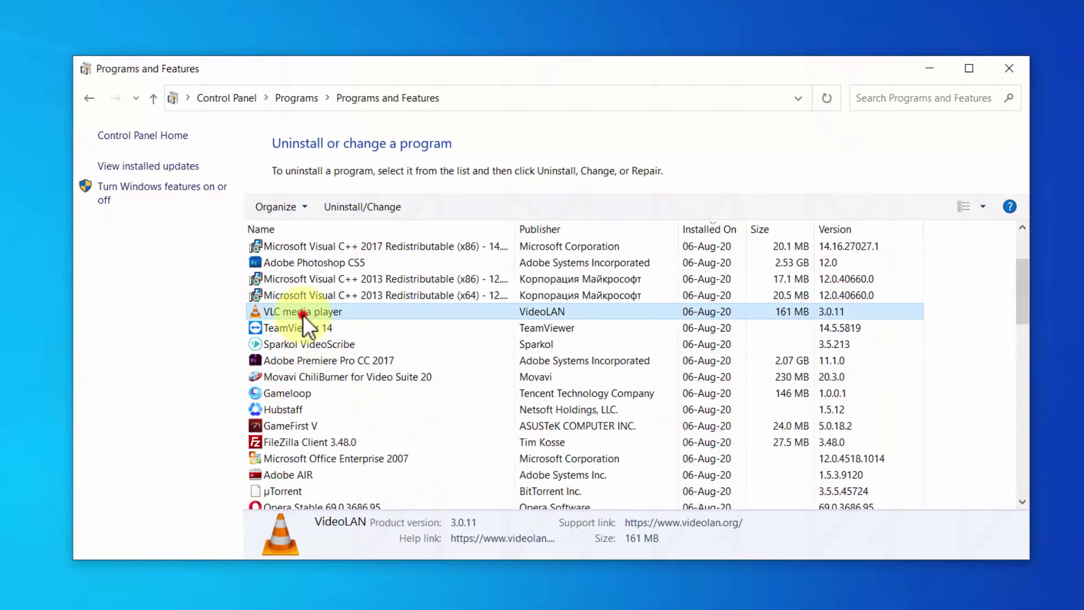
scroll(302, 390, down, 1)
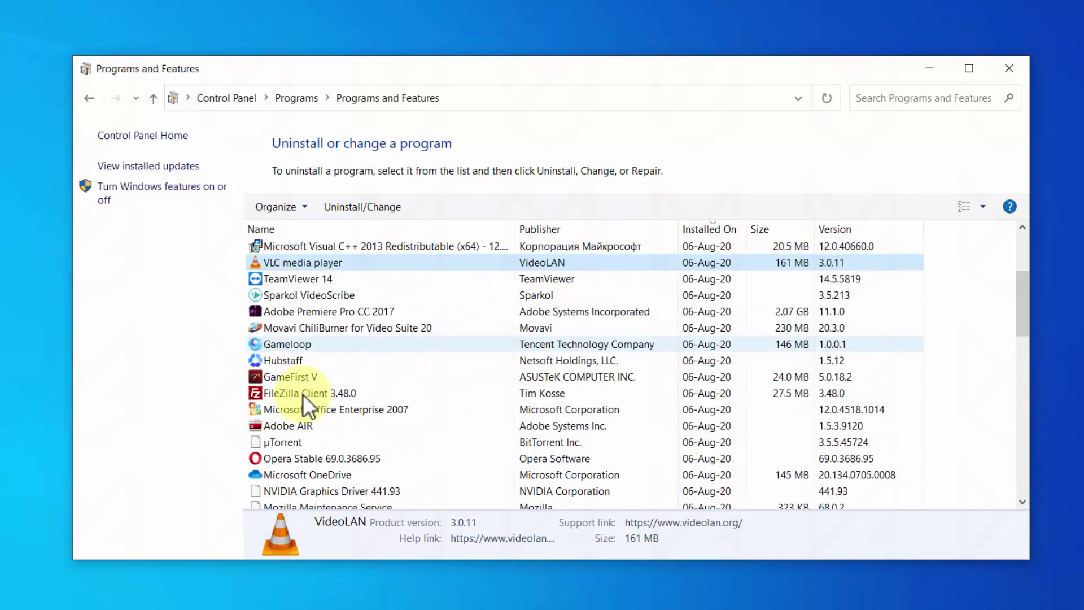
click(299, 346)
scroll(319, 367, up, 1)
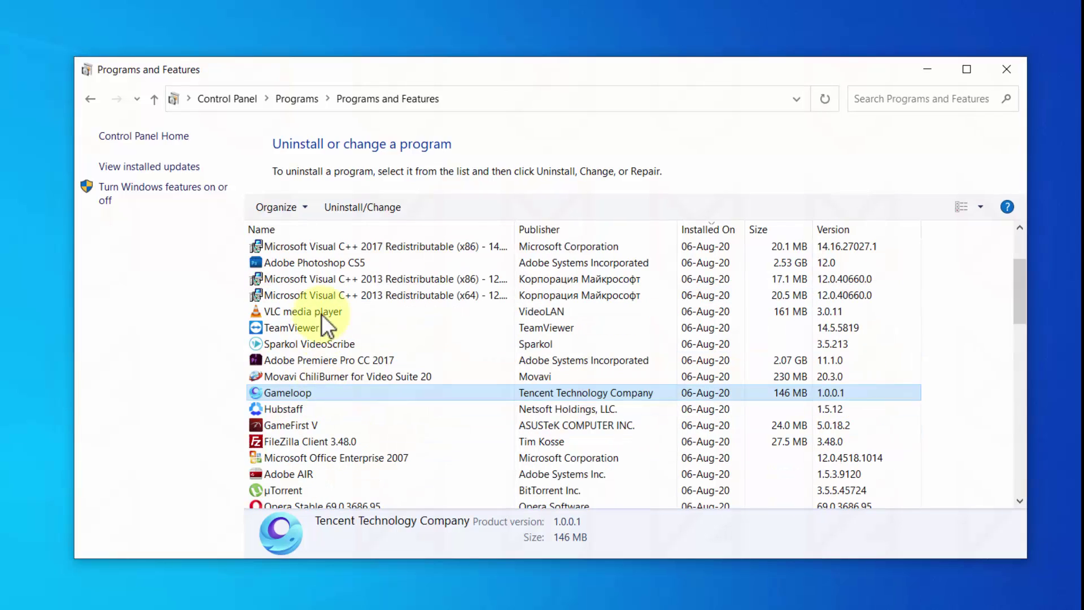
click(339, 207)
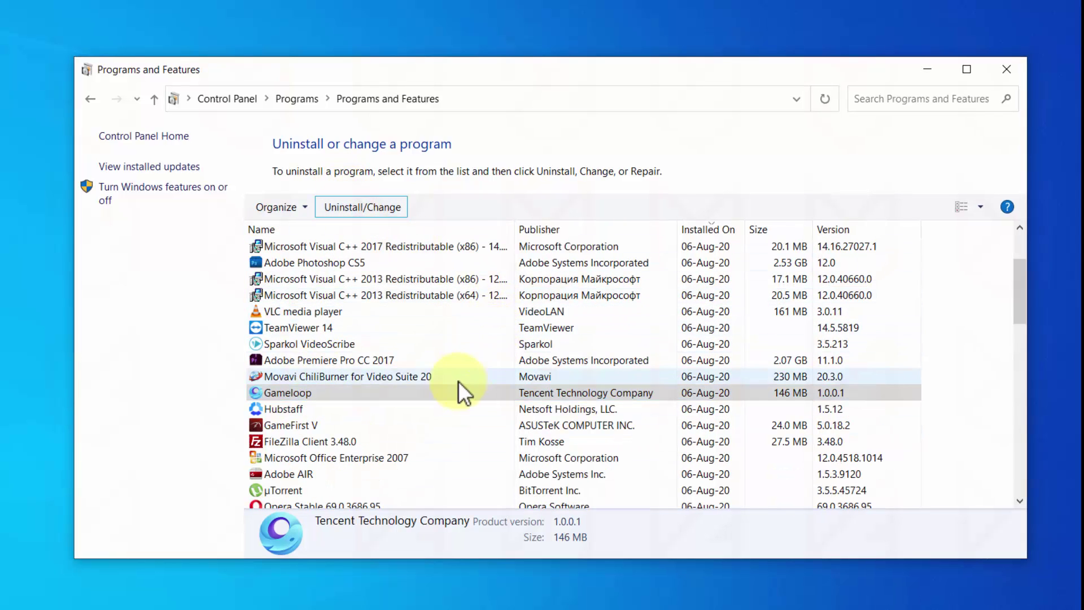
click(436, 393)
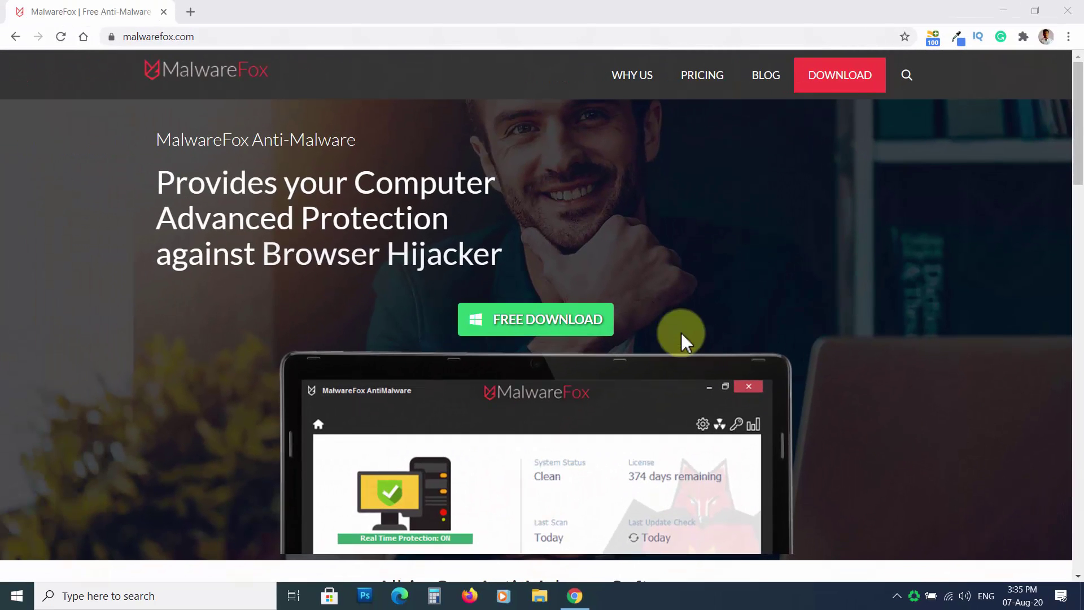
- Download MalwareFox's free installer from malwarefox.com, run setup.exe, and install it
click(559, 319)
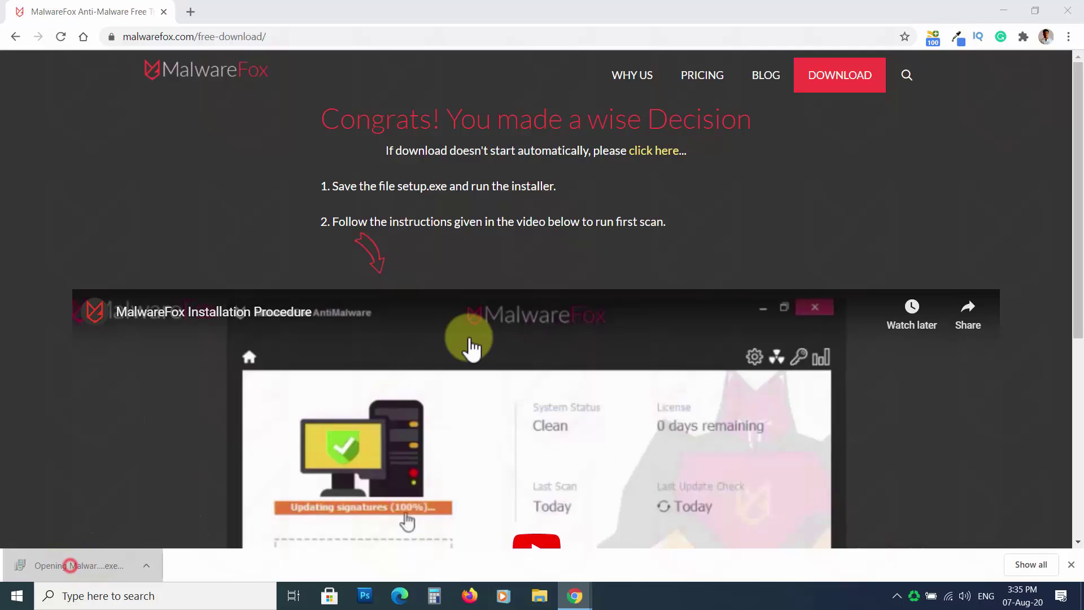
click(472, 394)
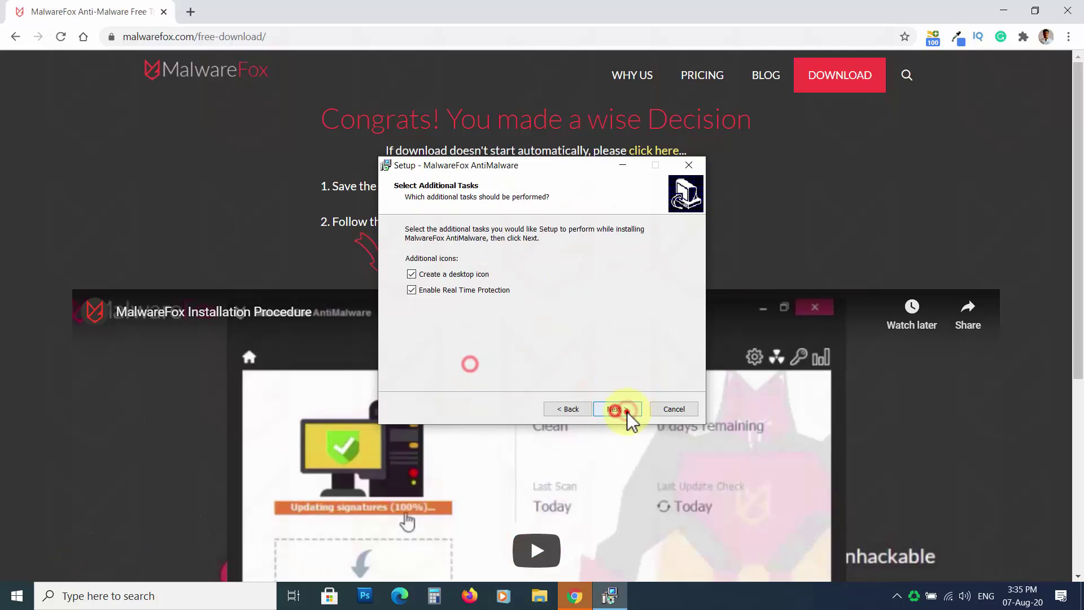
click(626, 410)
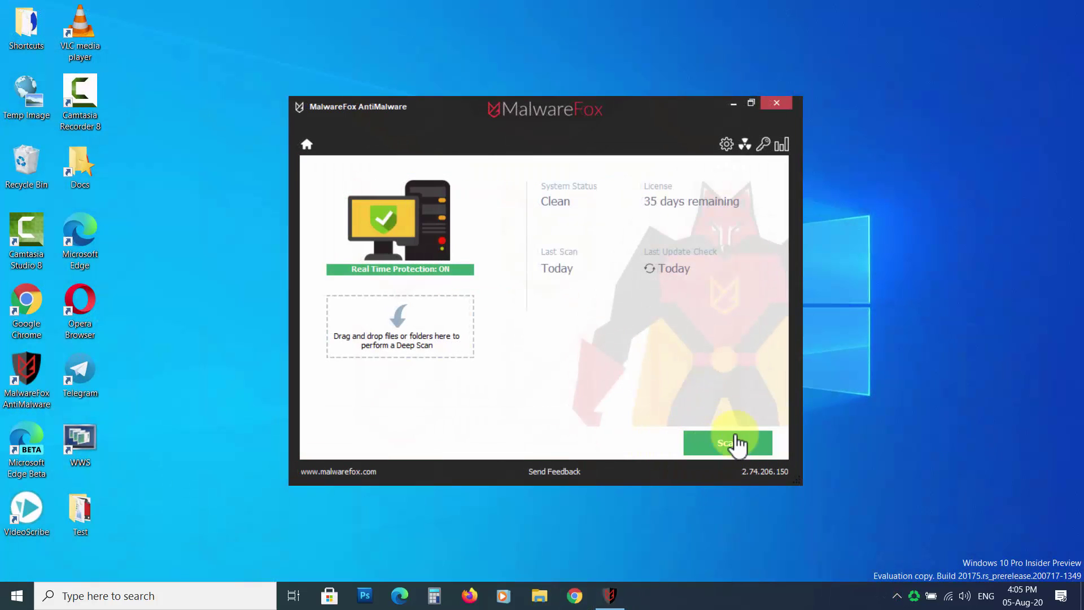
- Scan with MalwareFox, repair the flagged Chrome Startup Url, and return to the dashboard
click(729, 441)
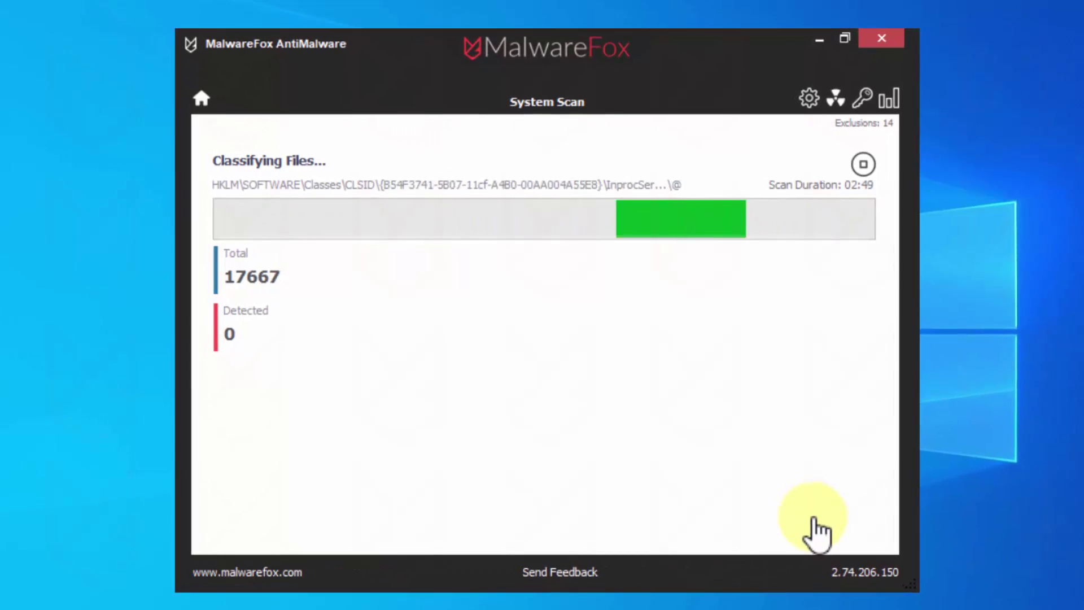
click(867, 164)
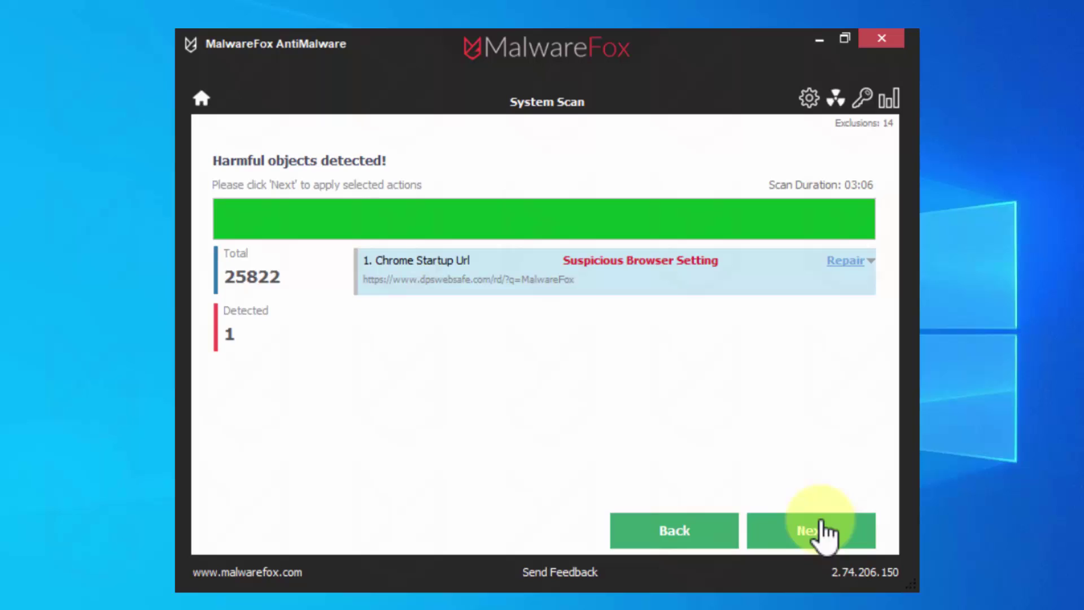
click(820, 525)
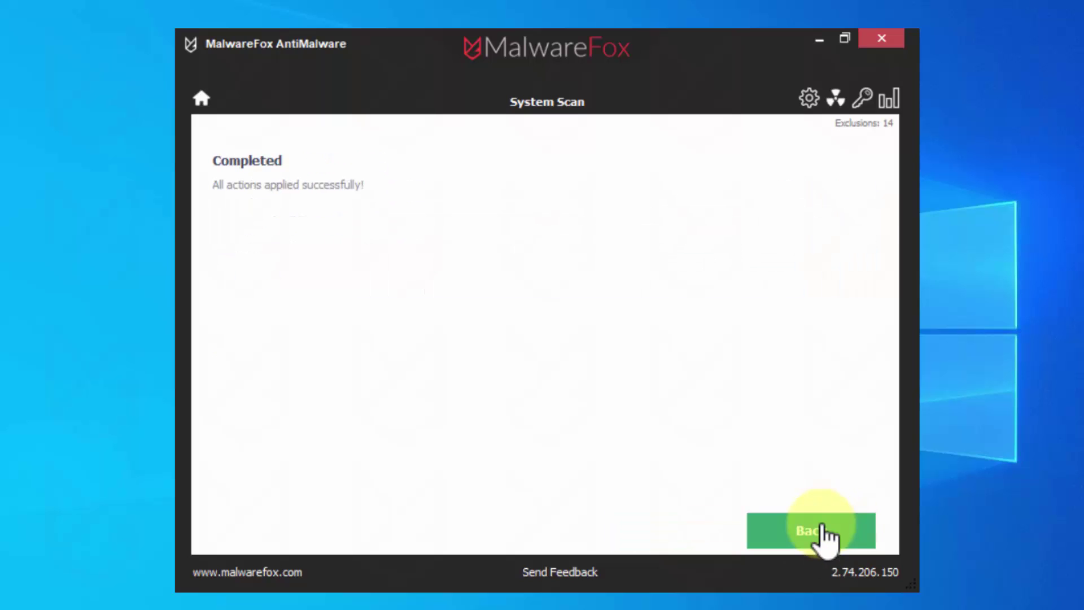
click(820, 524)
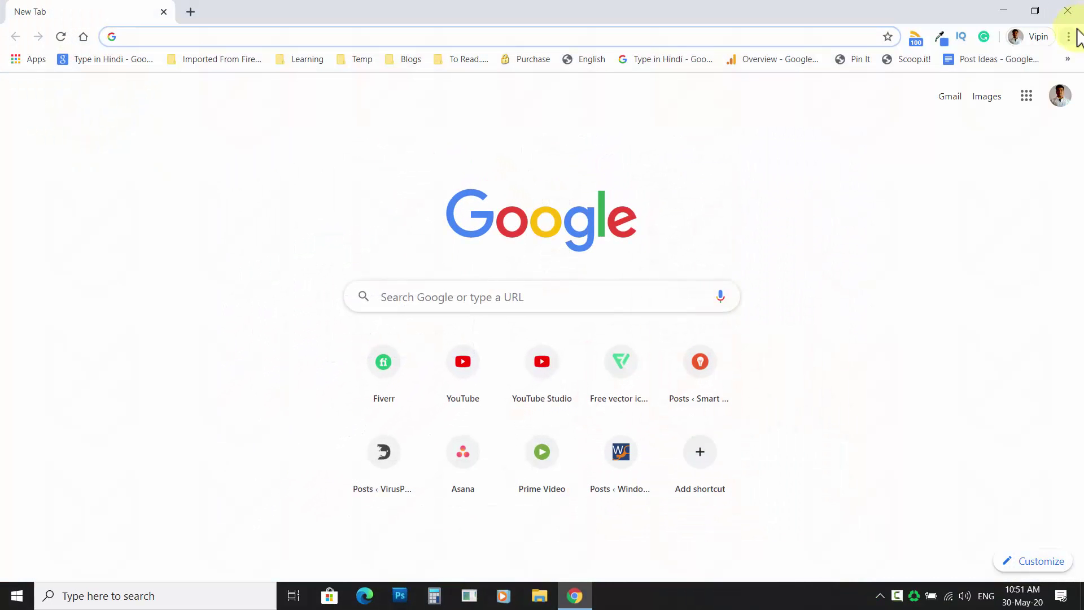
- Reset Chrome via Settings > Advanced > Restore settings to their original defaults
click(1076, 34)
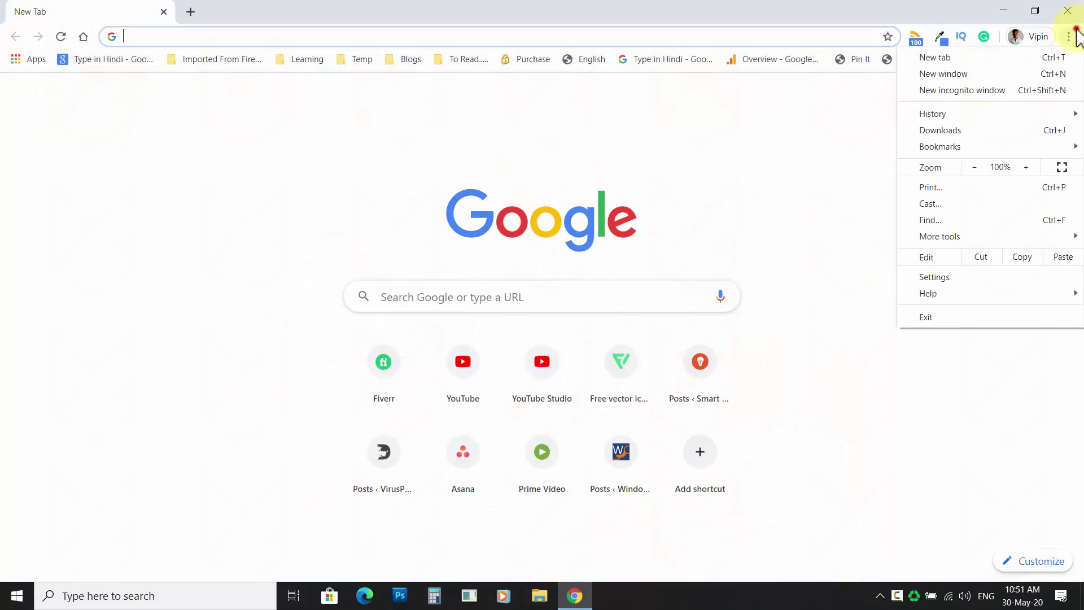
click(948, 278)
scroll(646, 404, down, 15)
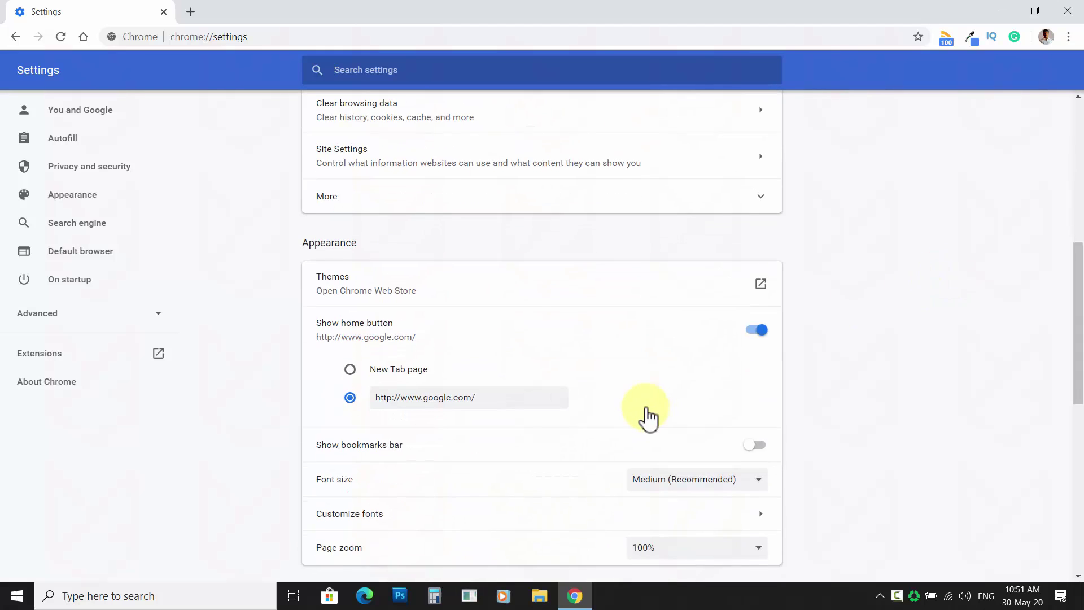
click(541, 520)
scroll(592, 476, down, 15)
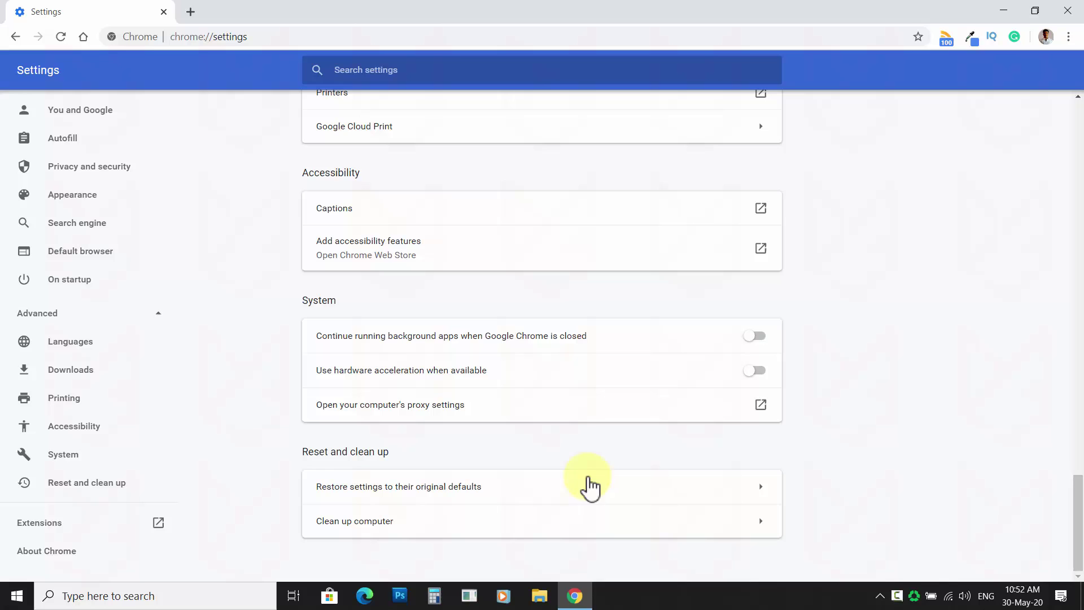
click(392, 487)
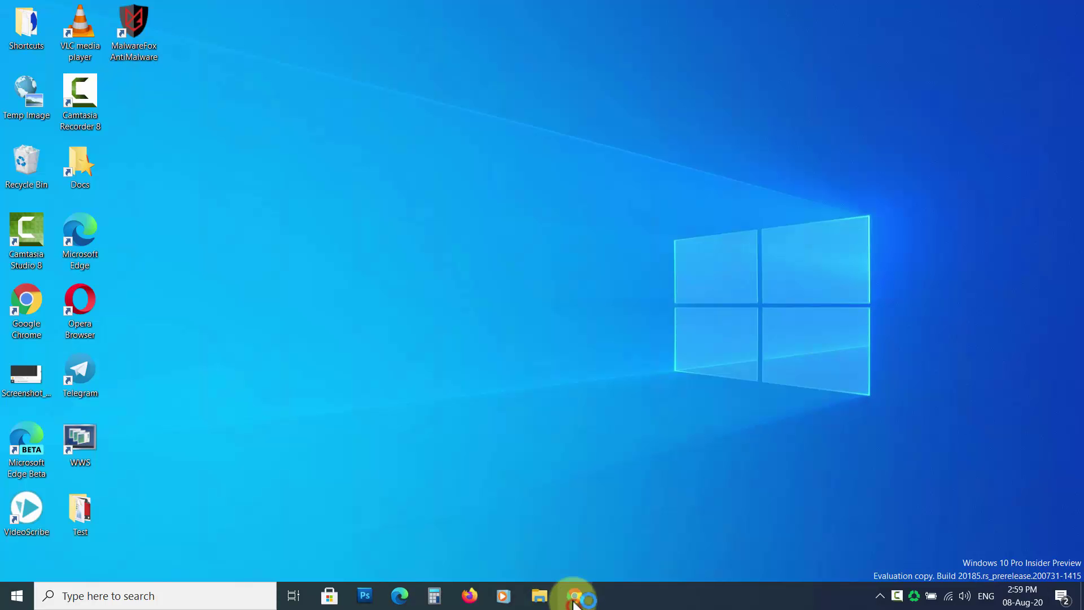
click(573, 595)
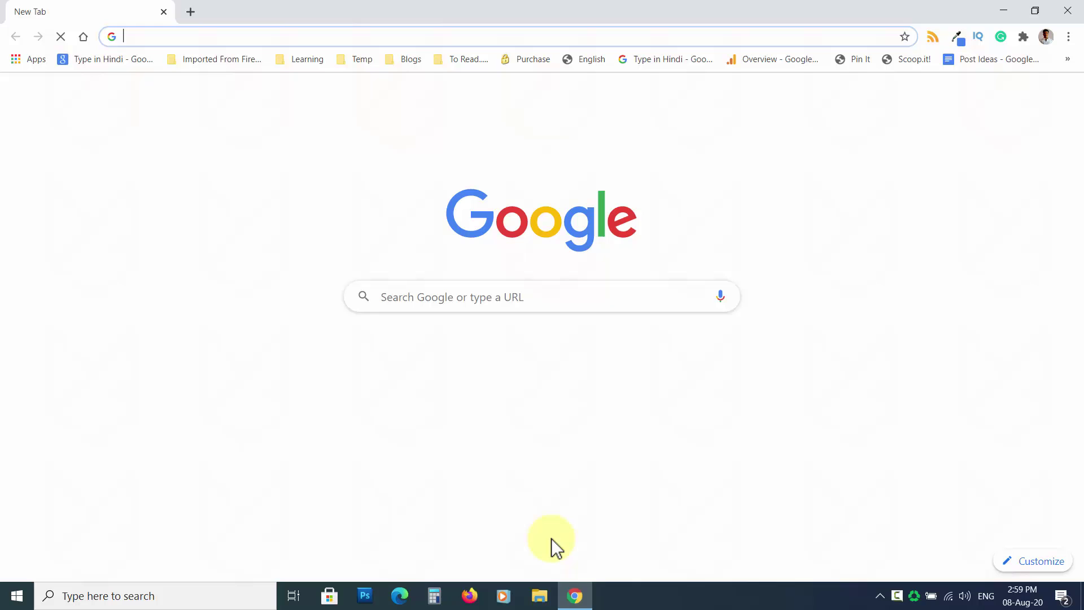